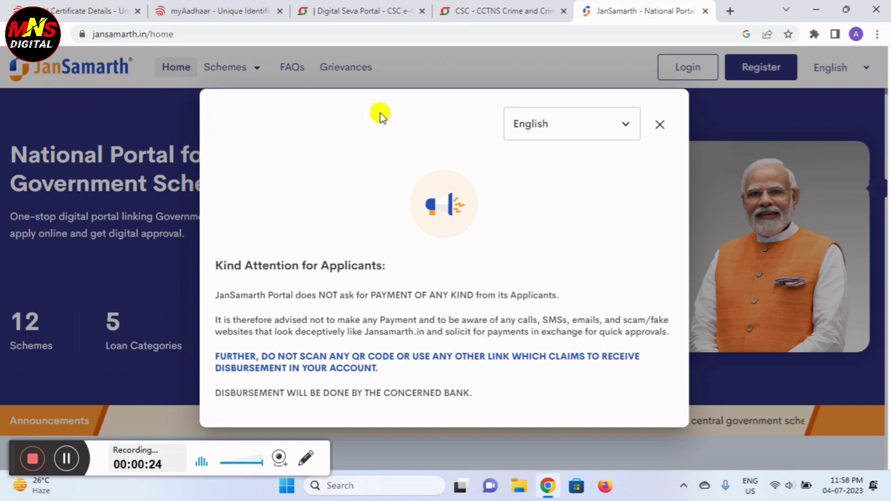
Step: Close the attention notice for applicants, keeping the language set to English
left_click(564, 137)
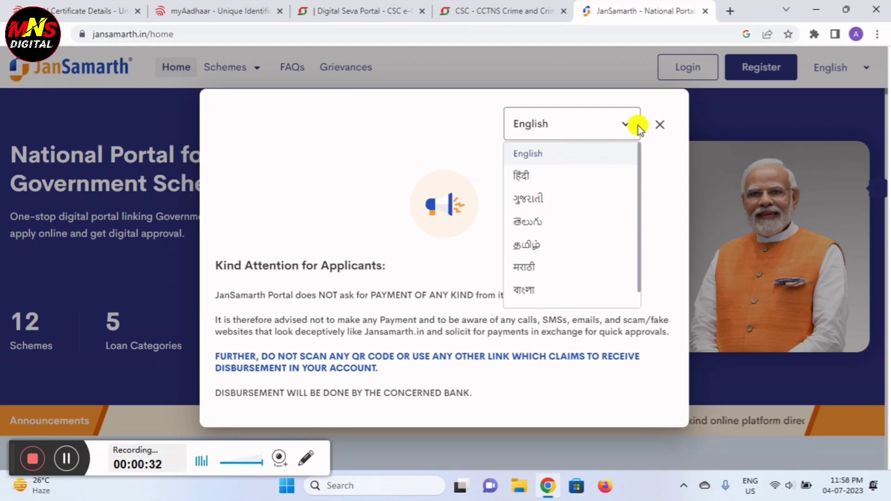
left_click(623, 126)
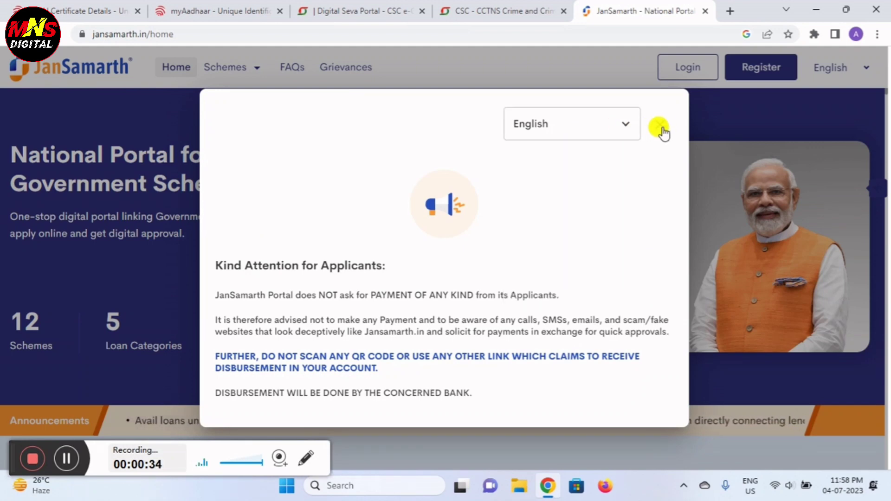
left_click(660, 128)
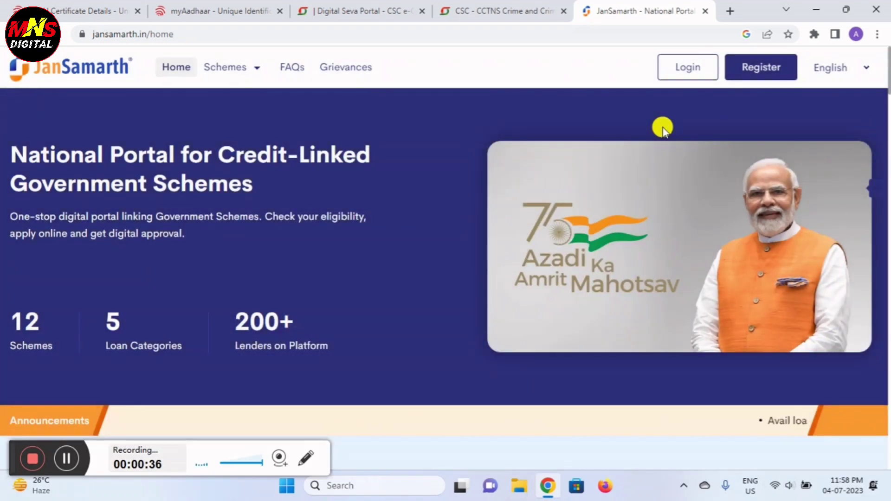
Step: Open the eligibility check for the Education Loan category
scroll(663, 131, "down", 2)
scroll(662, 126, "down", 5)
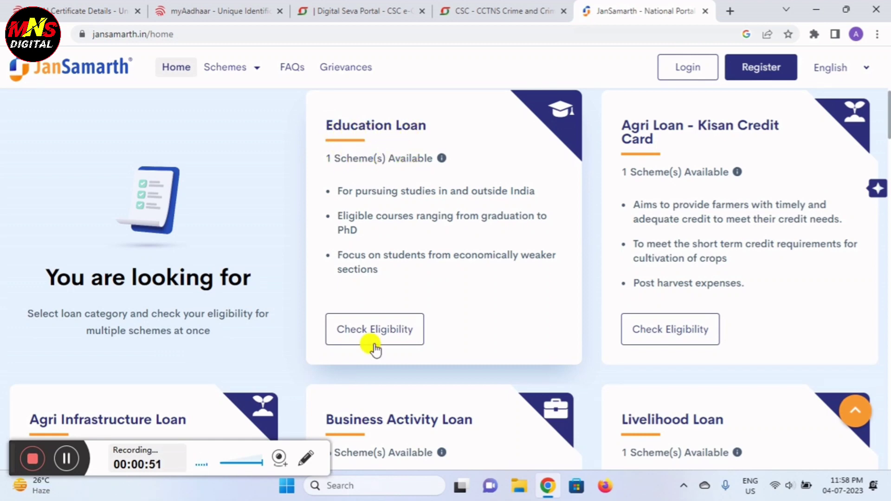
left_click(391, 337)
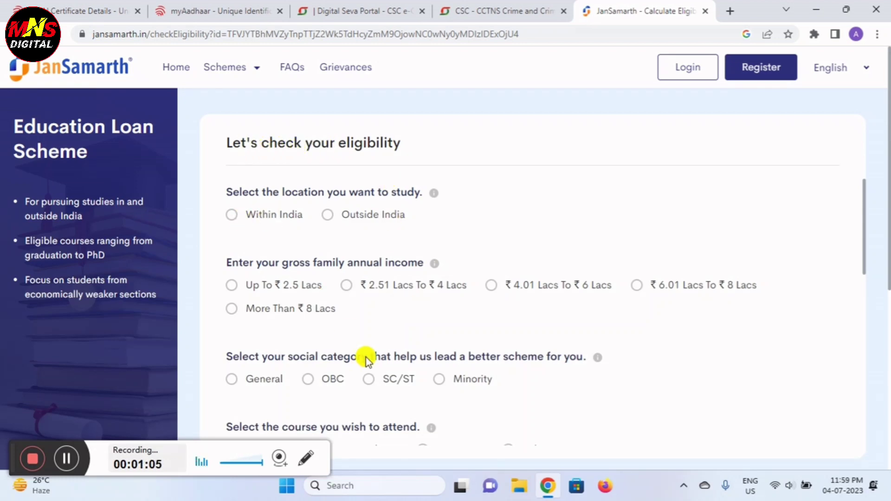
Step: Examine the eligibility questions on study location, gross family annual income, social category, desired course and course length
left_click(306, 460)
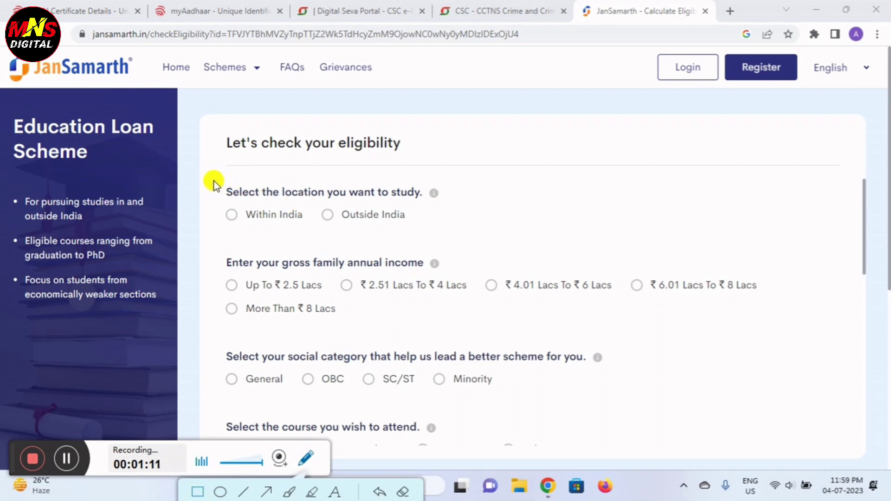
left_click_drag(235, 195, 446, 200)
mouse_move(221, 206)
left_mouse_down()
mouse_move(227, 215)
mouse_move(311, 228)
mouse_move(424, 225)
left_mouse_up()
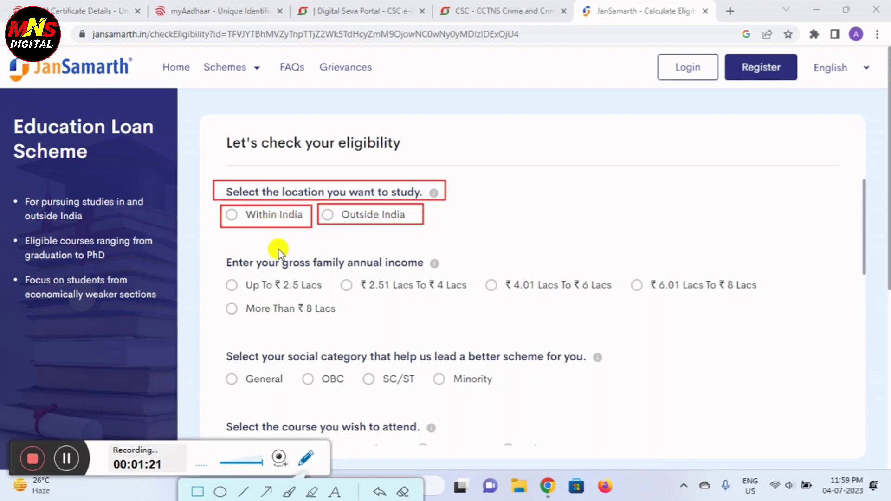
mouse_move(219, 255)
left_mouse_down()
mouse_move(288, 272)
mouse_move(447, 274)
left_mouse_up()
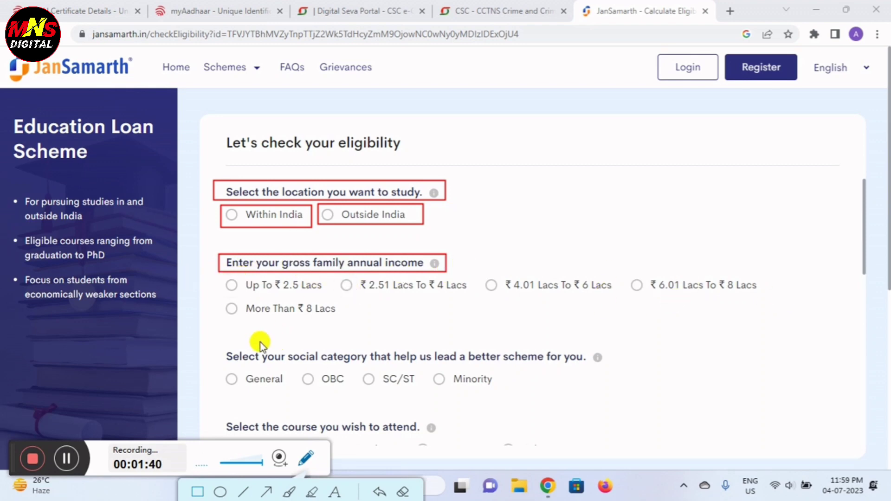
mouse_move(219, 349)
left_mouse_down()
mouse_move(339, 367)
mouse_move(611, 366)
left_mouse_up()
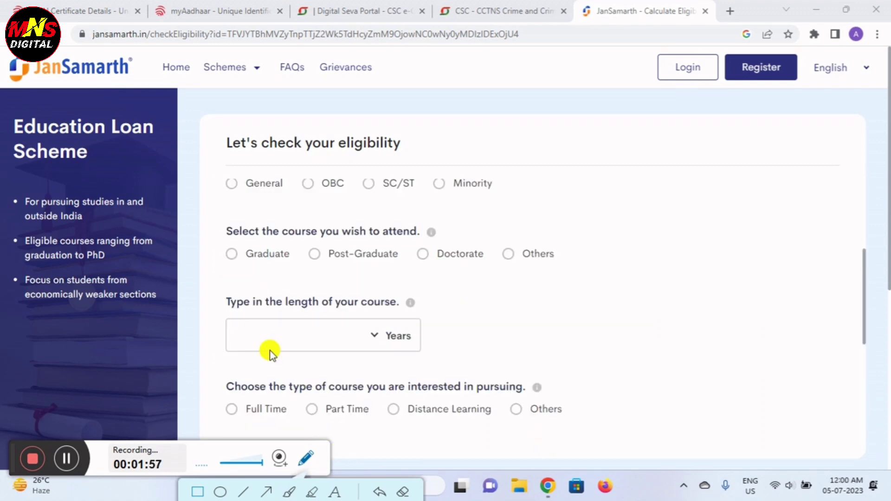
mouse_move(268, 242)
left_mouse_down()
mouse_move(418, 254)
mouse_move(457, 237)
left_mouse_up()
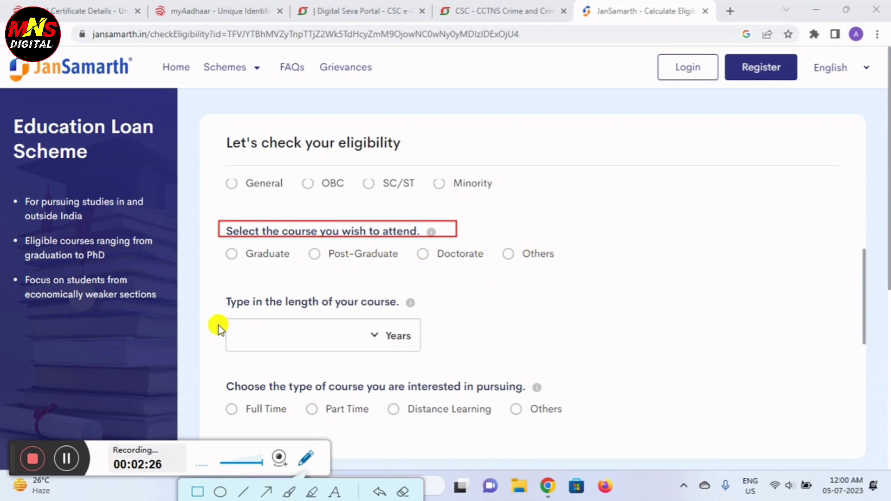
left_click_drag(218, 311, 486, 365)
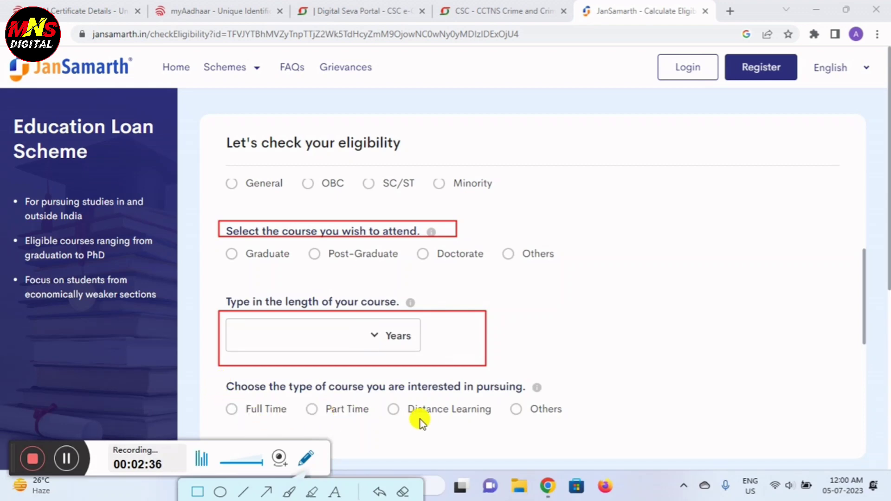
left_click(402, 491)
Step: Enter course fees of 3,00,000 INR and a self-invested amount of 40,000 INR
scroll(513, 368, "down", 5)
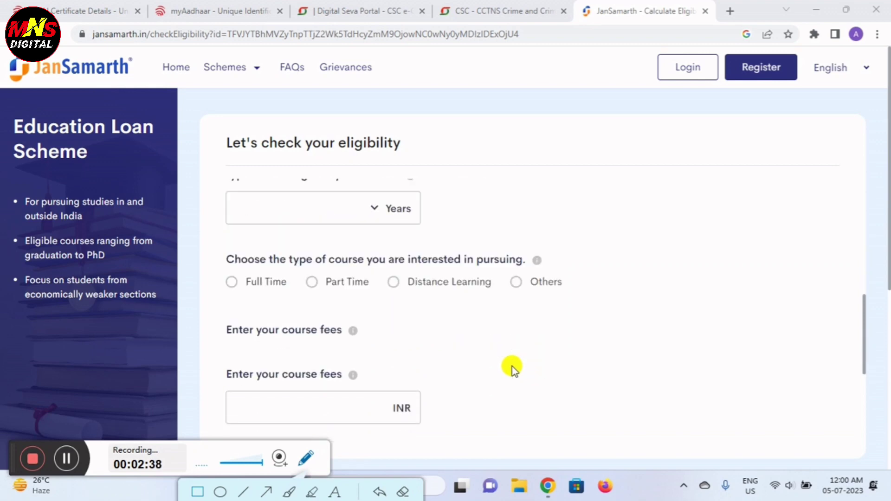
scroll(341, 354, "down", 1)
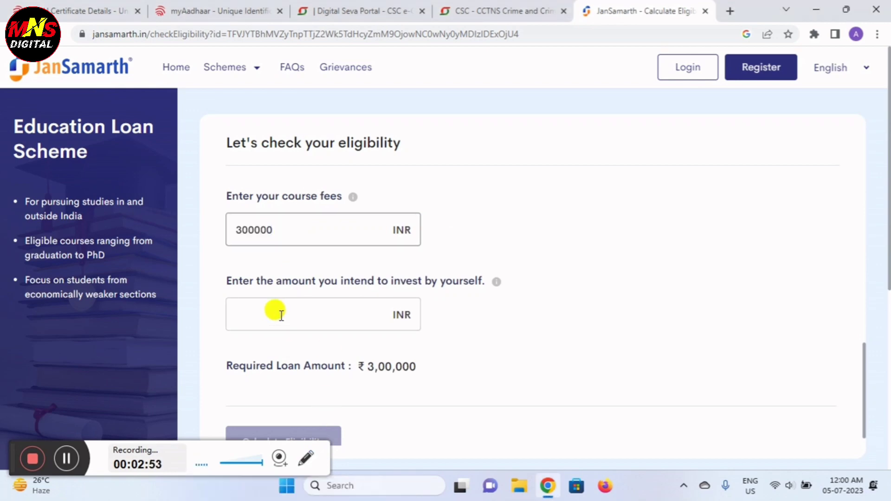
left_click(281, 314)
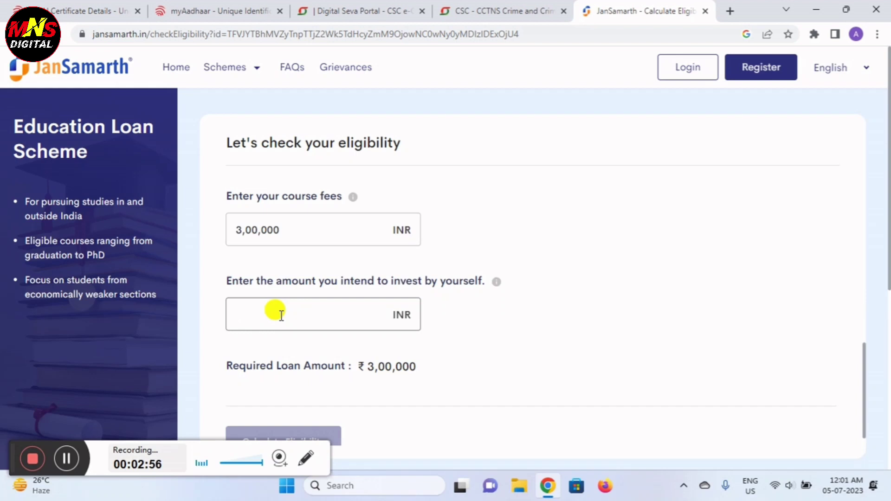
type("4")
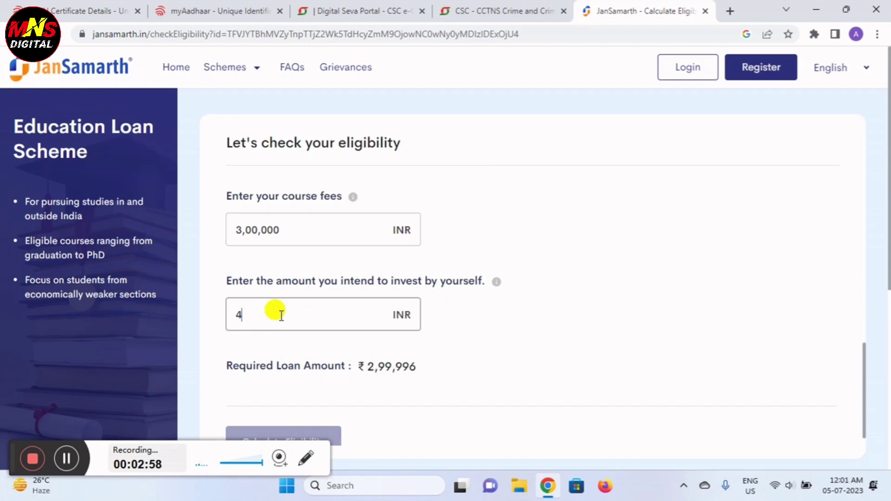
type("0000")
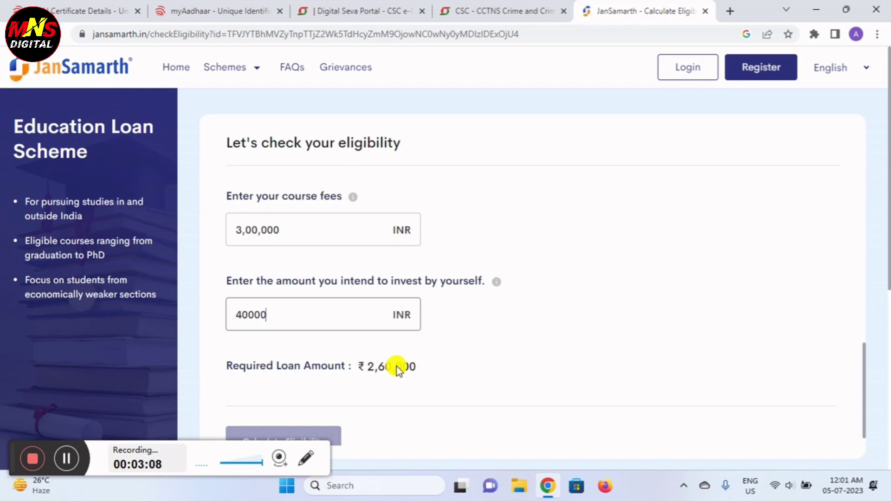
Step: Calculate the eligibility and start applying for the Central Sector Interest Subsidy (CSIS) scheme
left_click_drag(5, 441, 4, 455)
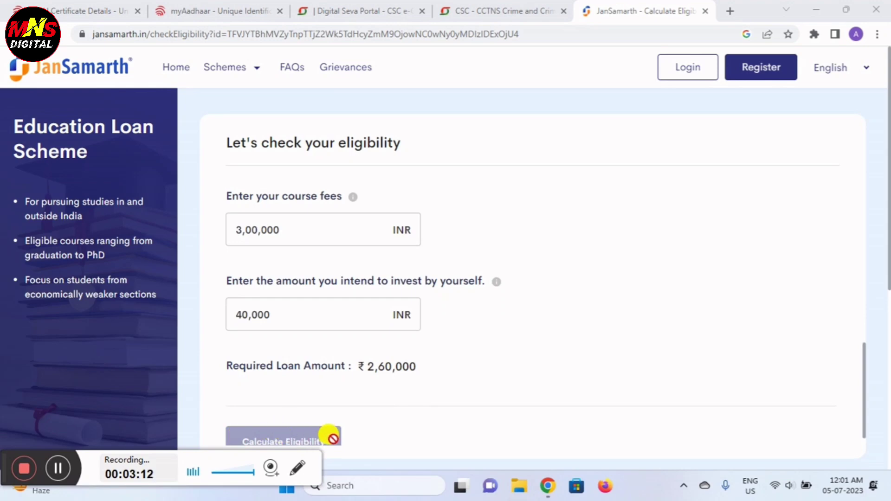
left_click(277, 427)
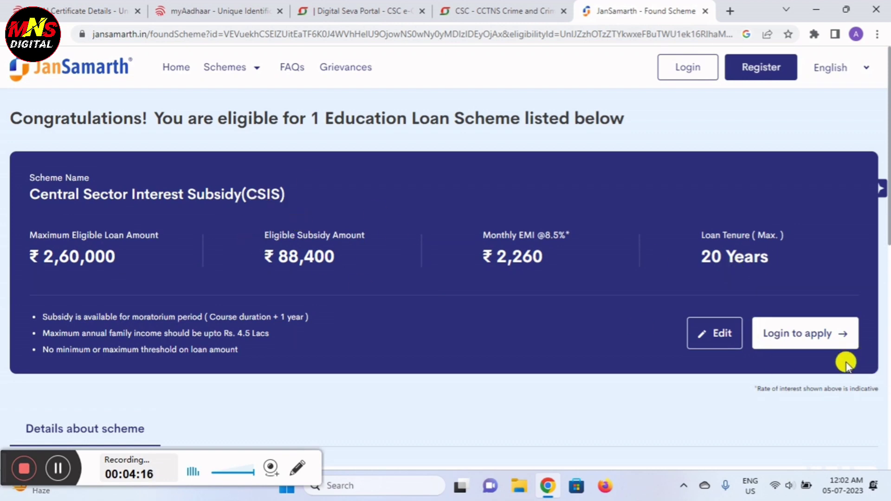
left_click(811, 337)
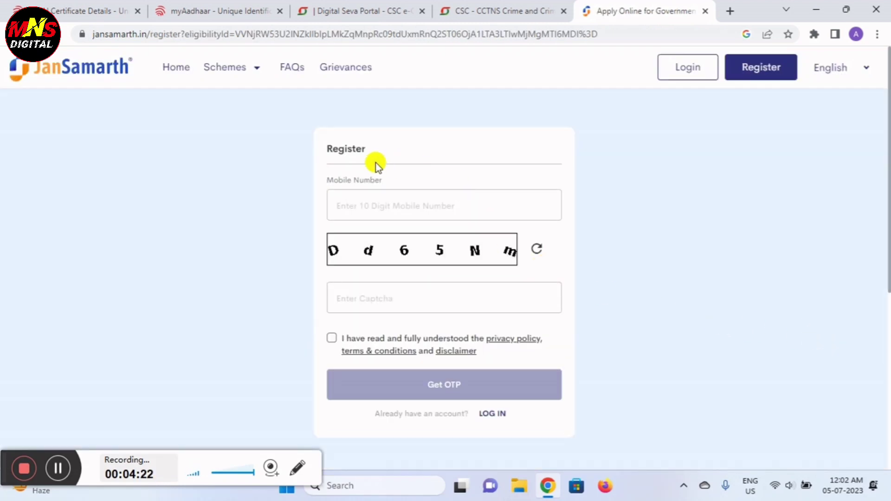
Step: Open the consent documents from the registration form, go through the Privacy Policy and accept it
left_click(343, 208)
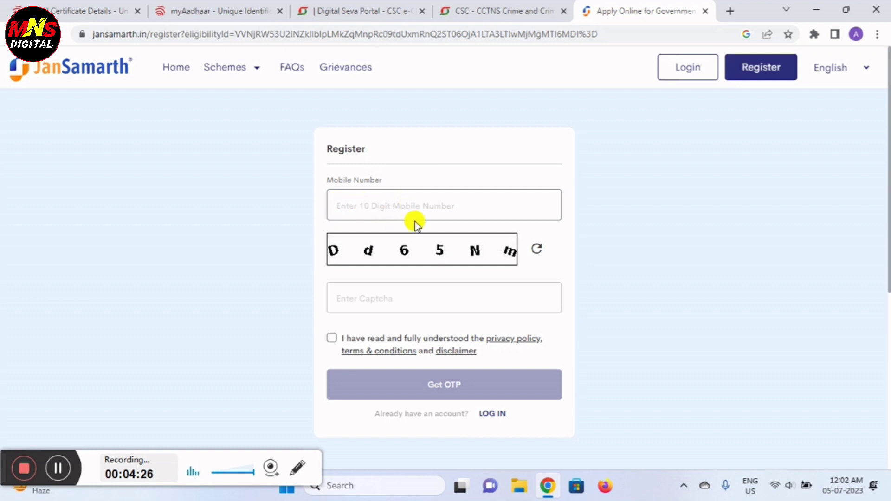
left_click(369, 292)
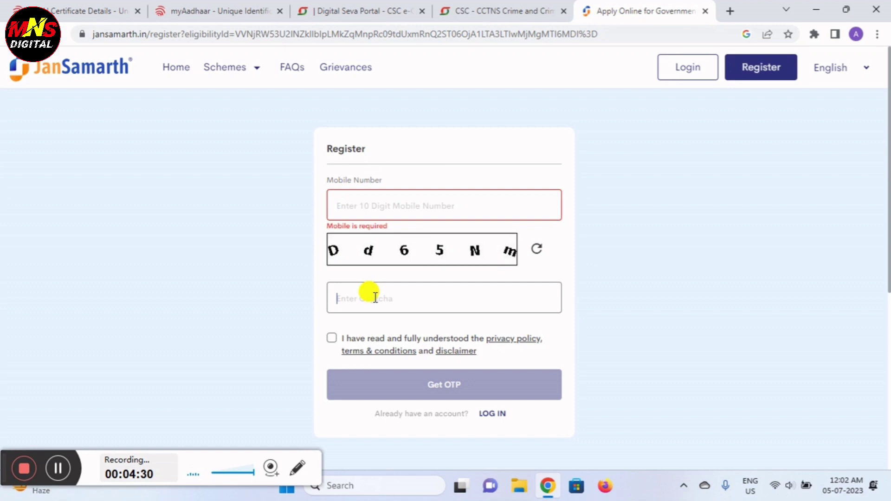
left_click(333, 345)
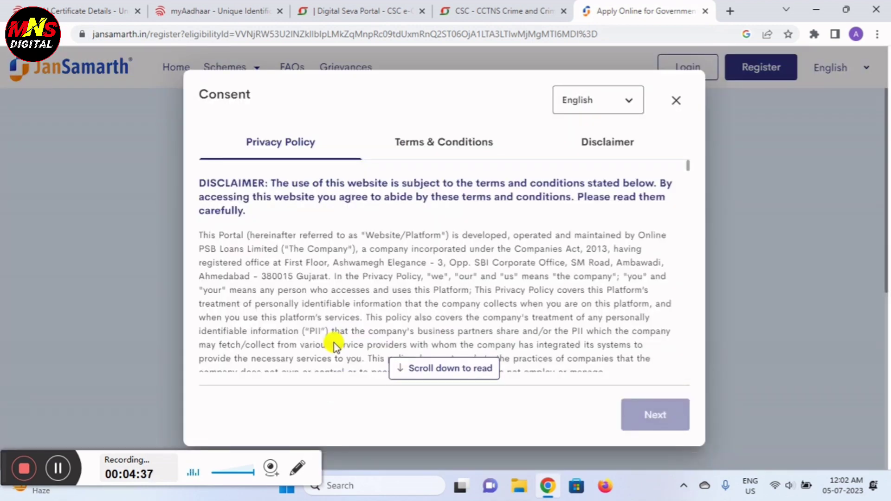
scroll(397, 238, "down", 3)
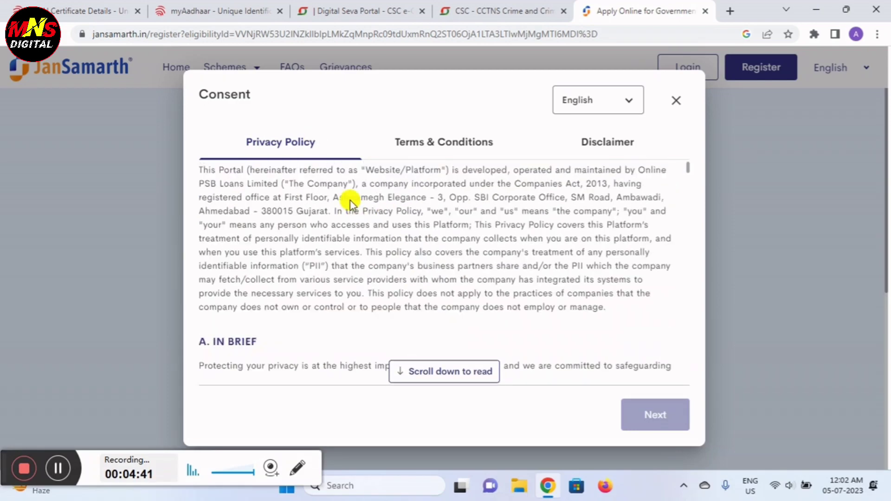
scroll(350, 202, "down", 10)
scroll(350, 201, "down", 15)
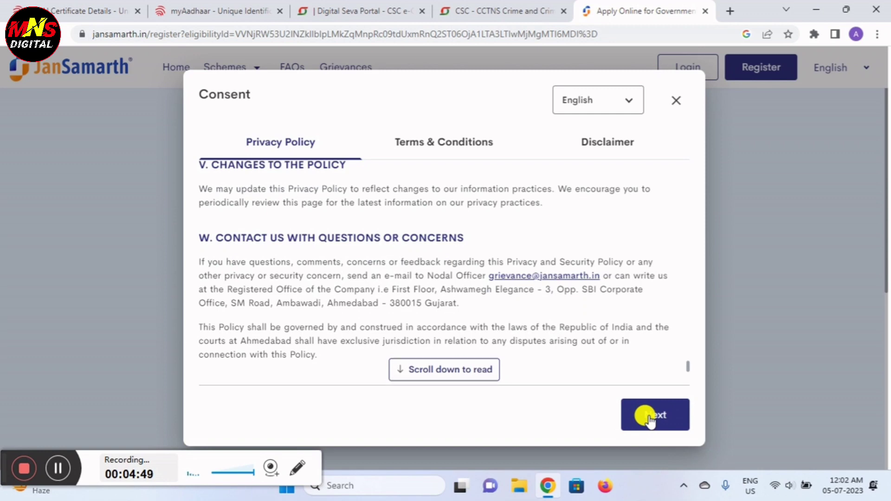
left_click(650, 418)
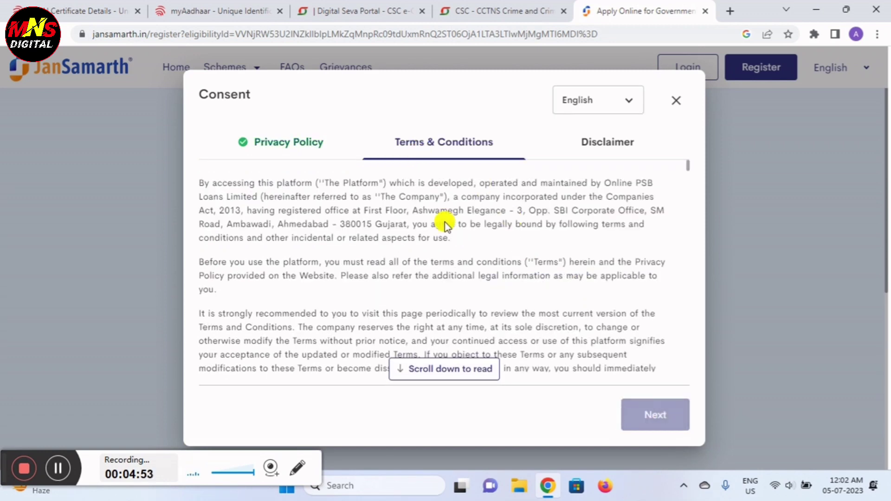
Step: Go through the Terms & Conditions and Disclaimer, confirm having read all the consent documents and agree to them
scroll(444, 225, "down", 6)
scroll(447, 223, "down", 15)
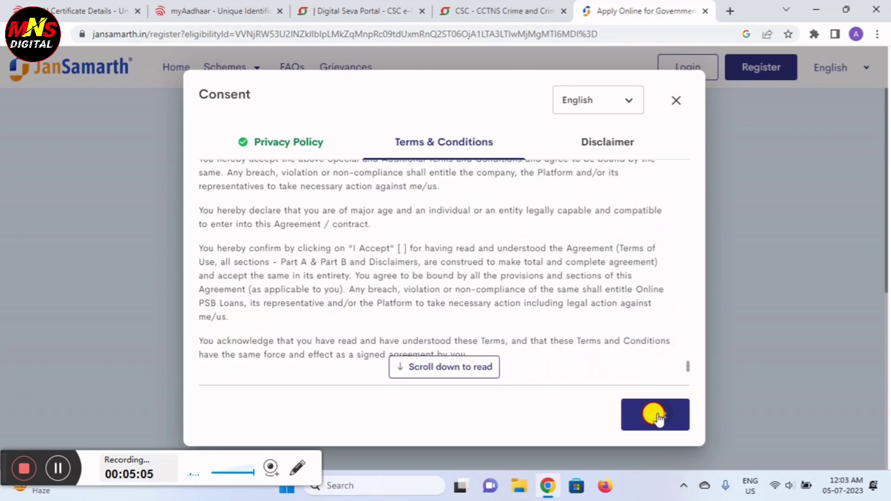
left_click(658, 417)
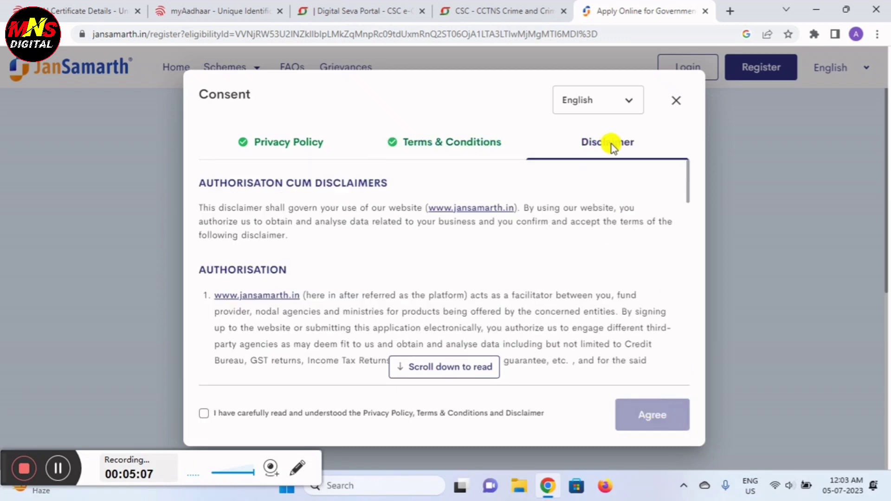
scroll(418, 223, "down", 15)
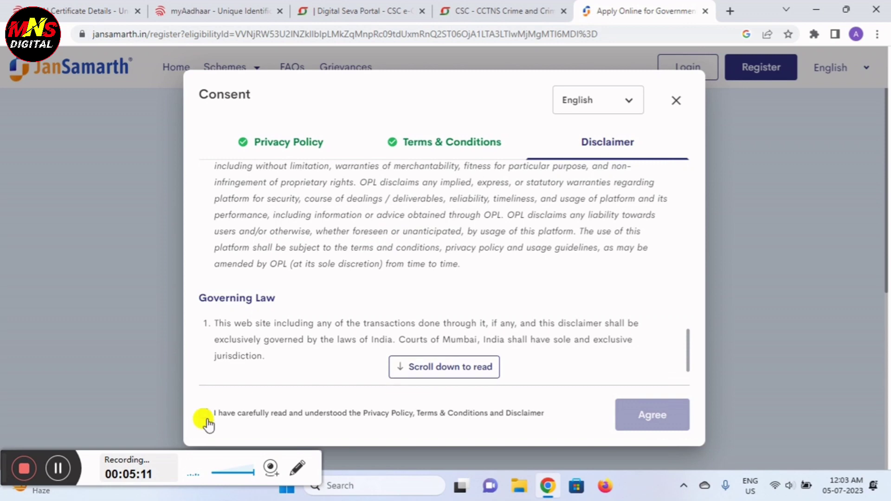
left_click(207, 423)
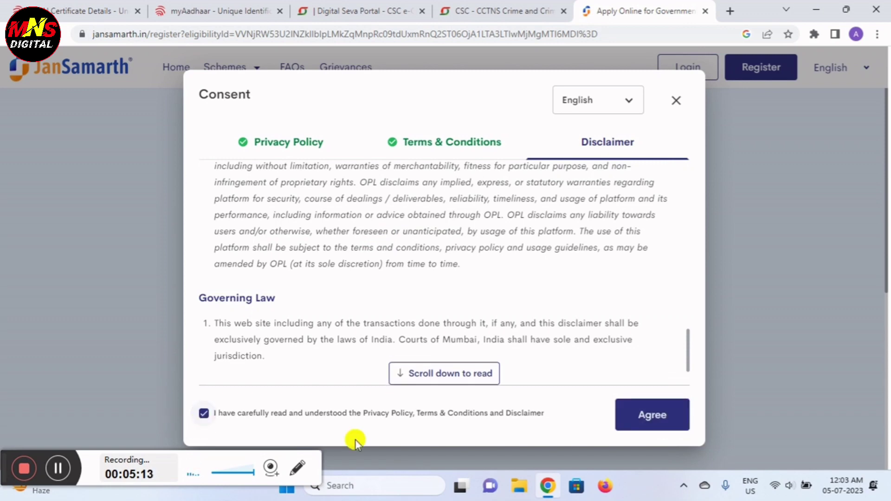
left_click(656, 414)
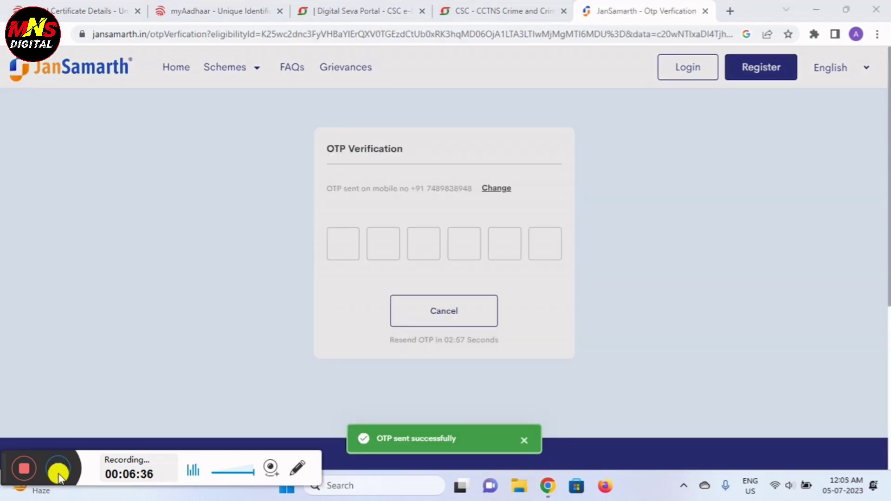
Step: Enter the OTP sent to the mobile number to verify the registration
left_click(346, 240)
left_click(379, 239)
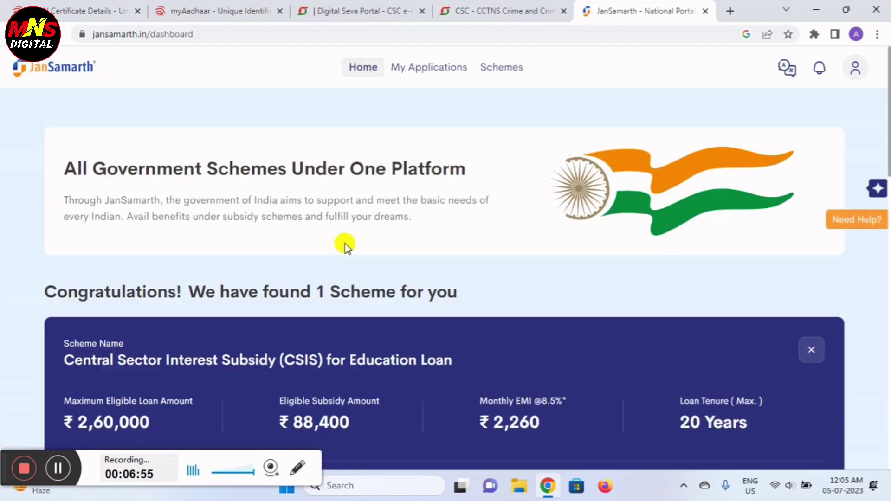
Step: Proceed with the Central Sector Interest Subsidy (CSIS) scheme for Education Loan and review the provided details
scroll(345, 243, "down", 3)
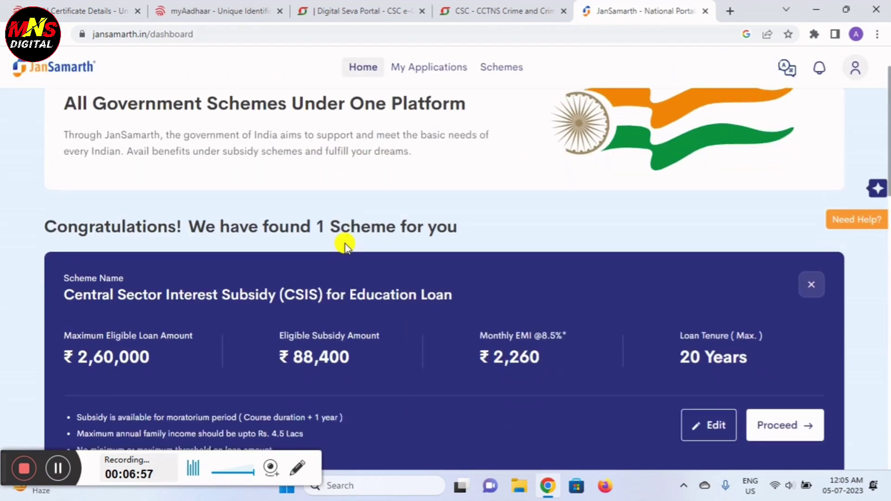
scroll(450, 271, "down", 2)
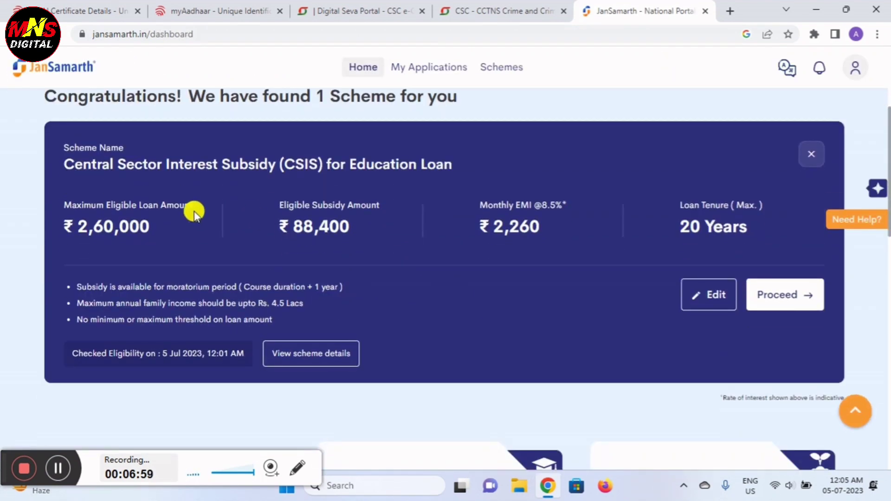
left_click(787, 305)
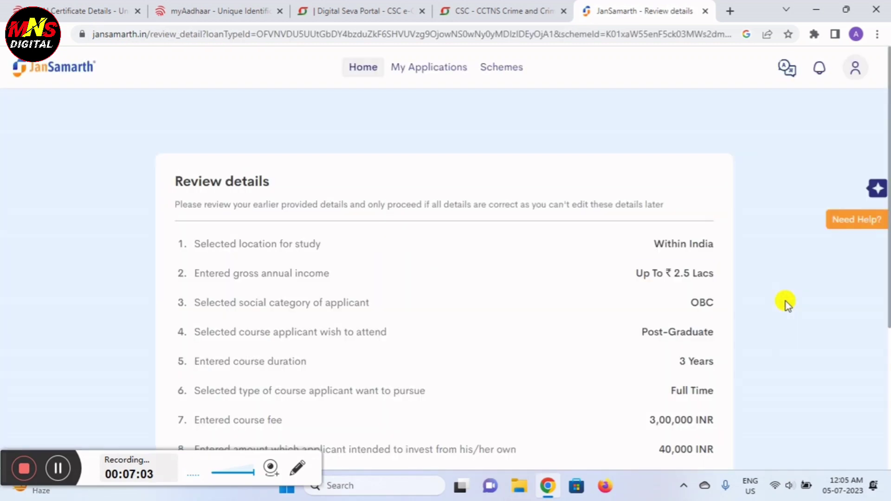
scroll(731, 281, "down", 3)
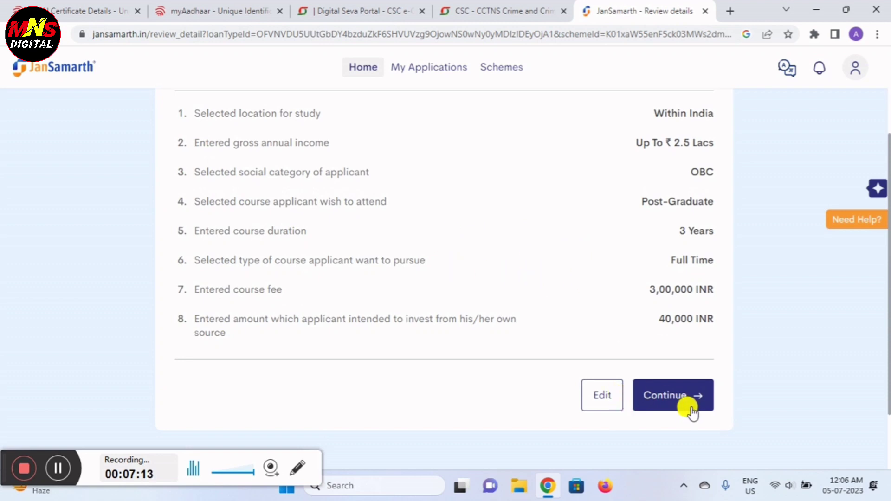
Step: Confirm the reviewed loan details and proceed past the list of required documents to the consent forms
scroll(591, 398, "up", 1)
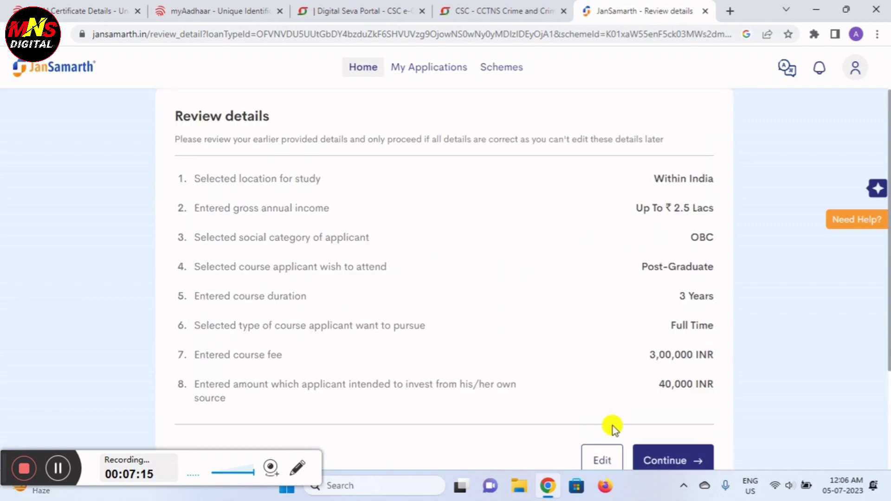
scroll(609, 439, "down", 1)
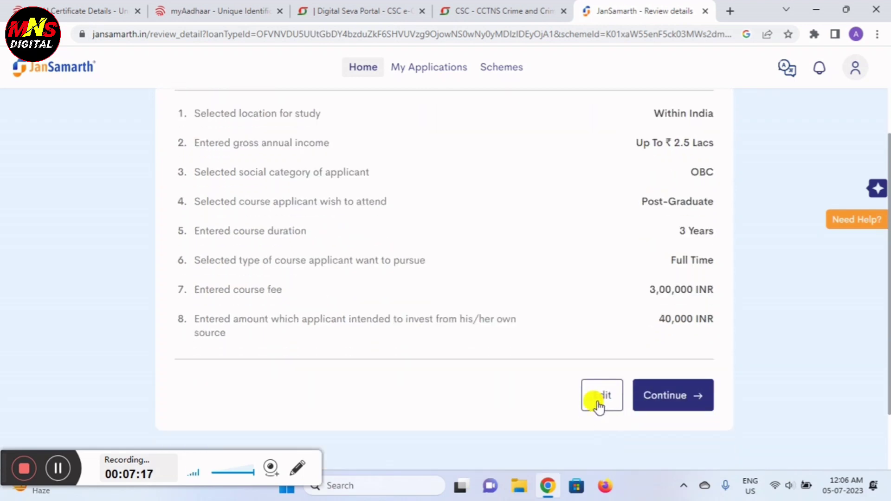
left_click(678, 404)
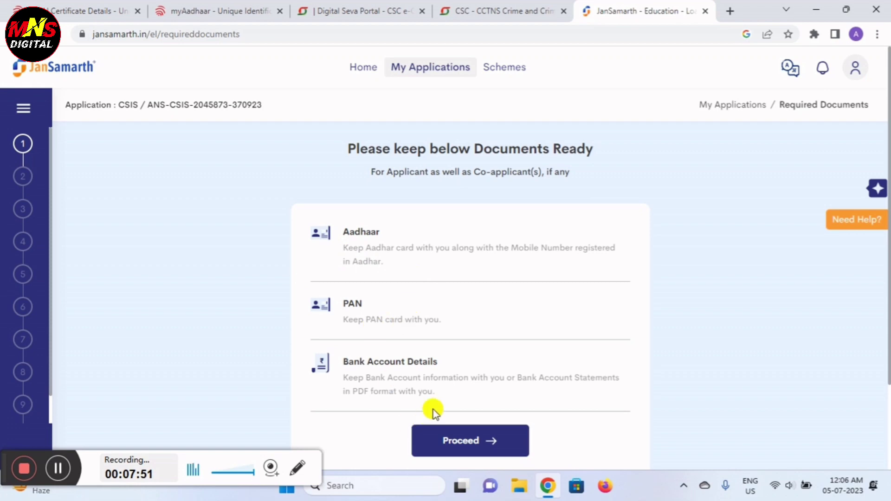
left_click(479, 444)
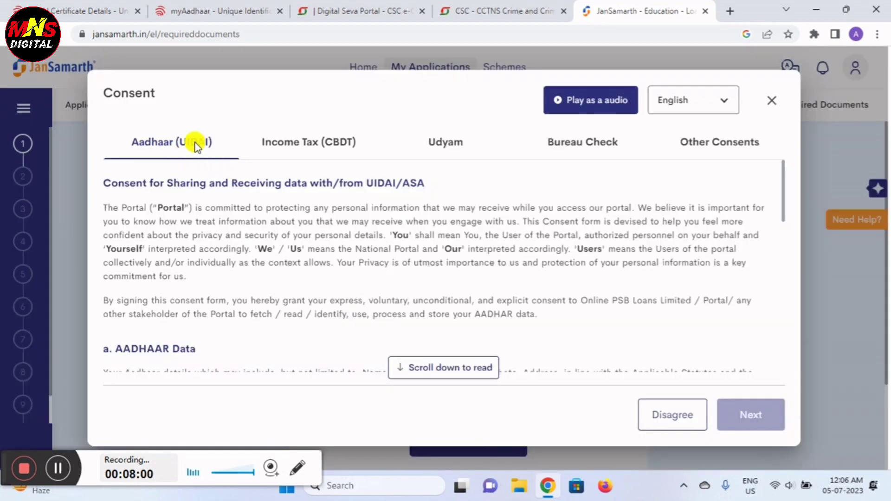
Step: Read through and accept the Aadhaar (UIDAI), Income Tax (CBDT) and Udyam consents
scroll(650, 325, "down", 10)
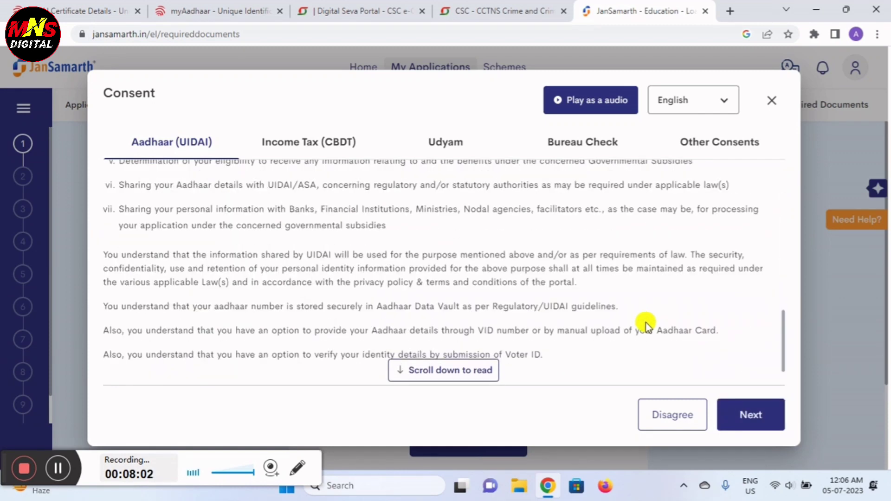
left_click(753, 414)
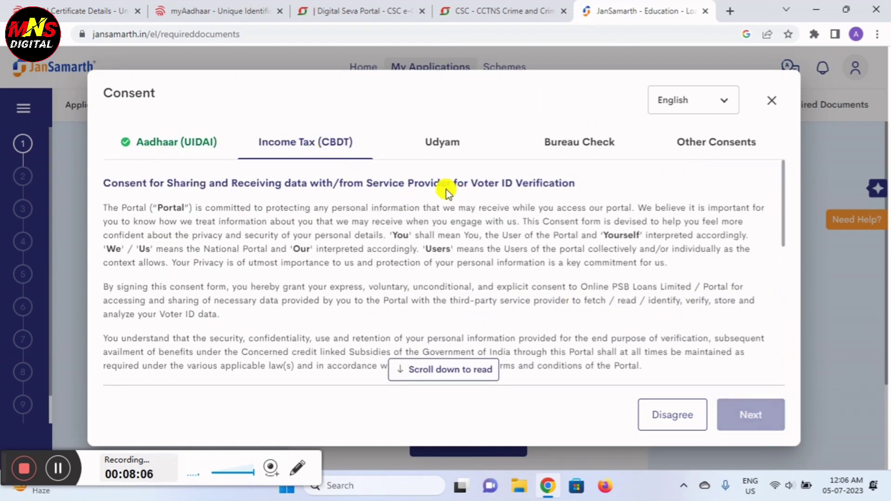
scroll(470, 295, "down", 5)
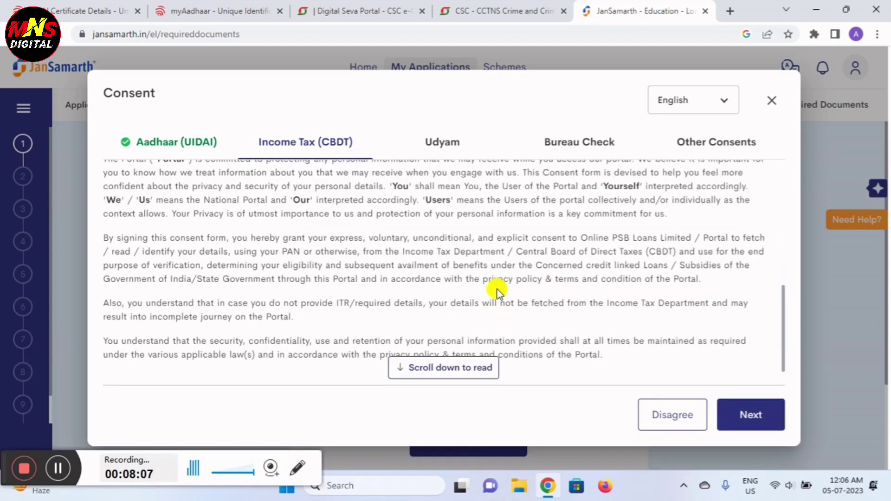
left_click(752, 415)
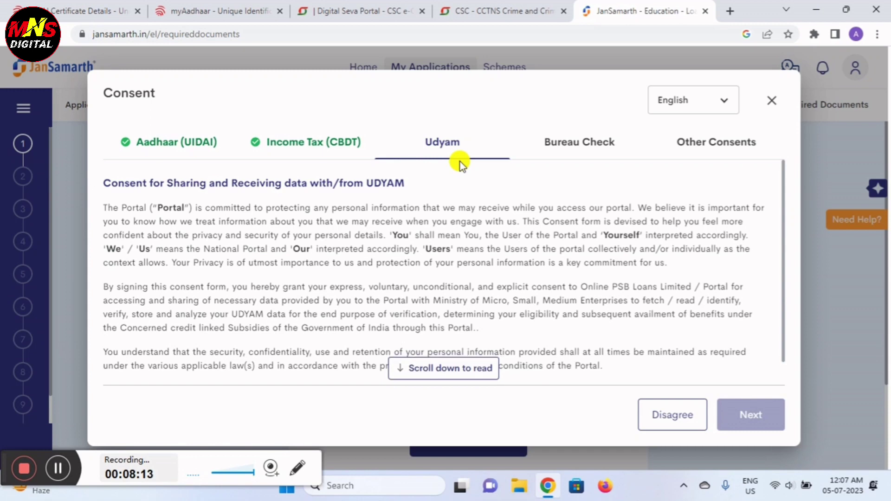
scroll(462, 199, "down", 1)
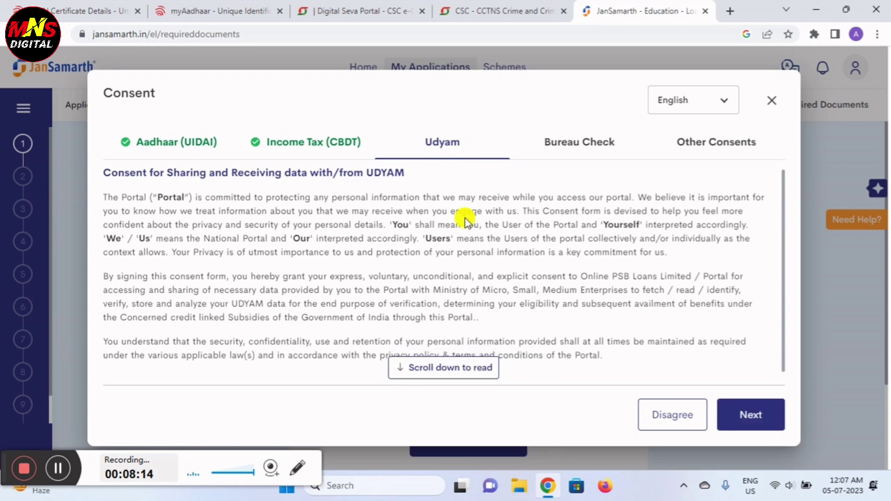
left_click(749, 417)
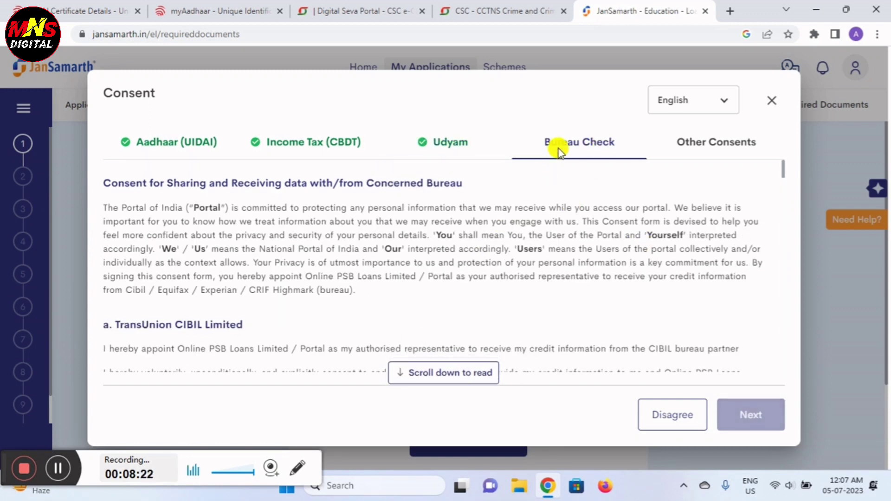
Step: Read through the Bureau Check and Other Consents, agree to them and proceed to identity verification
scroll(710, 349, "down", 15)
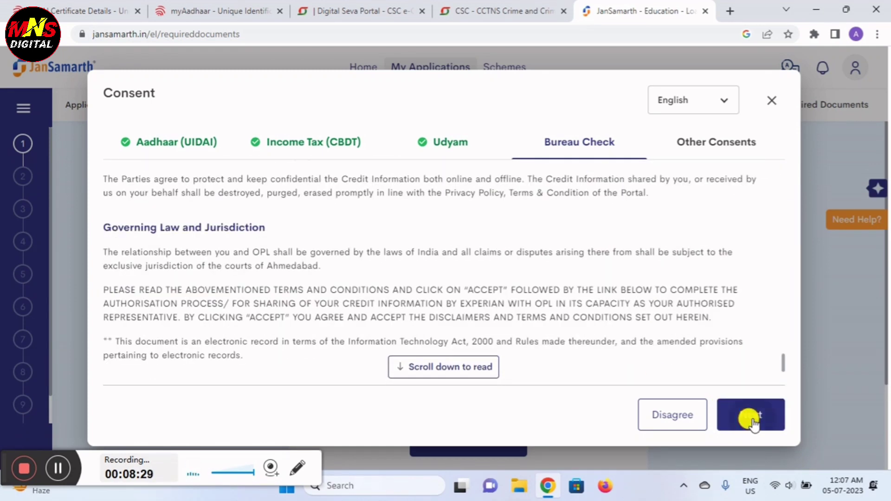
left_click(752, 418)
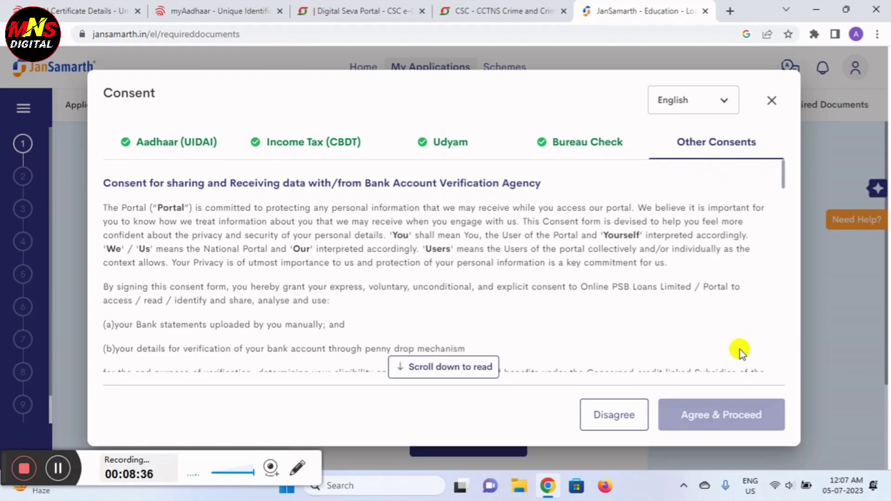
scroll(633, 301, "down", 15)
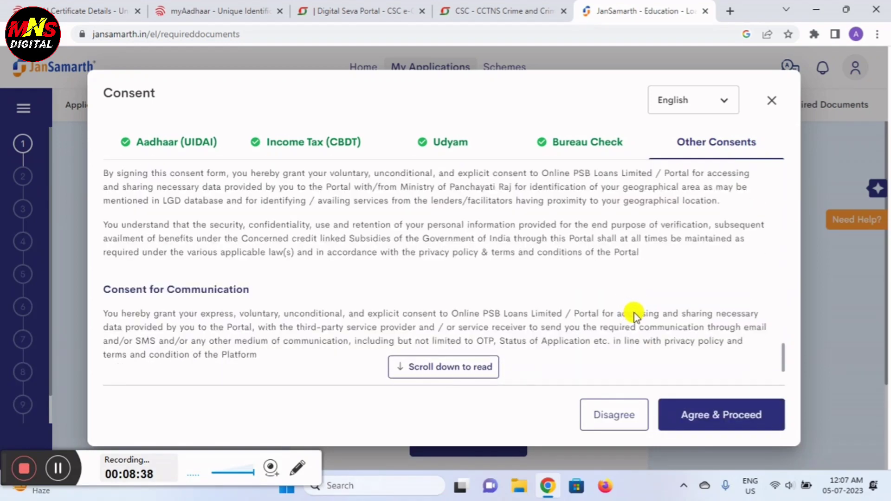
left_click(719, 413)
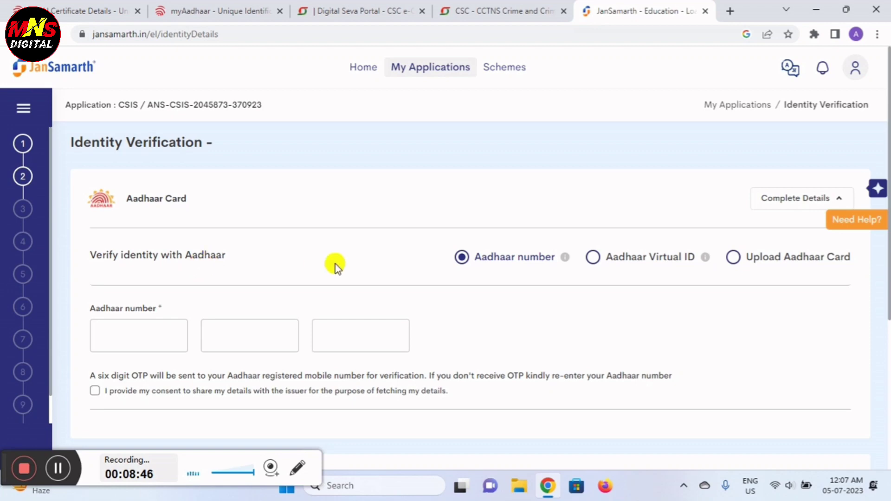
Step: Examine the Aadhaar Card section of the identity verification form, including its number fields and consent option
scroll(335, 264, "down", 2)
scroll(335, 264, "down", 2)
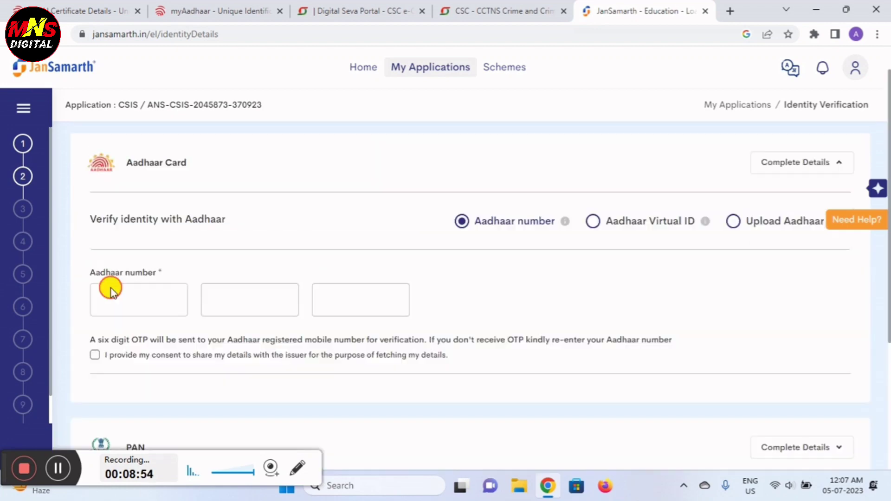
left_click(111, 291)
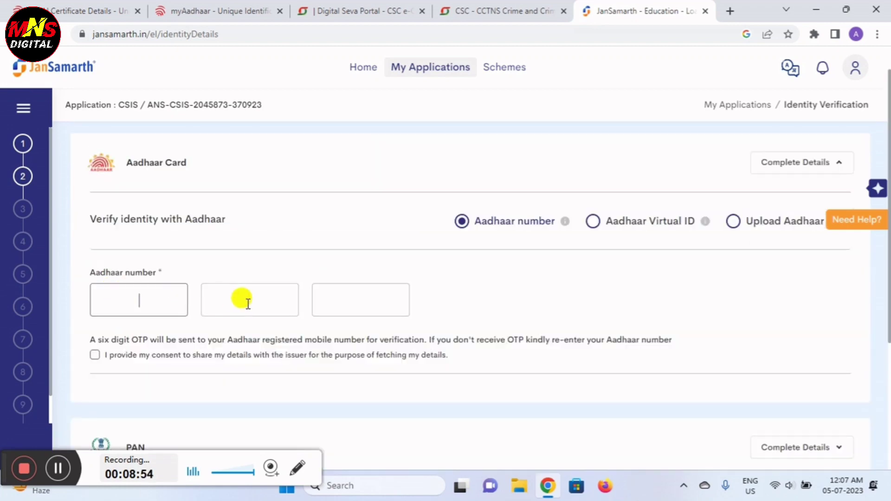
left_click(358, 295)
scroll(568, 250, "down", 2)
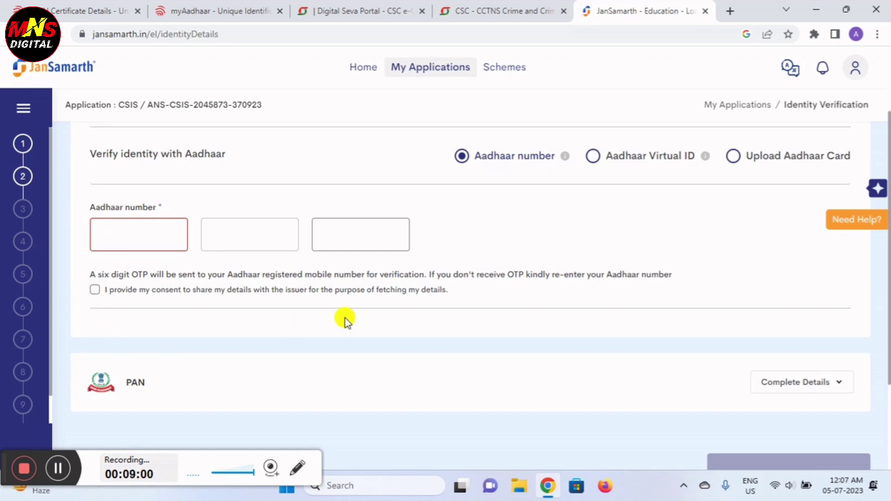
Step: Expand the PAN details and examine the PAN field, the option to register for one and the rest of the form
left_click(814, 389)
scroll(663, 351, "down", 4)
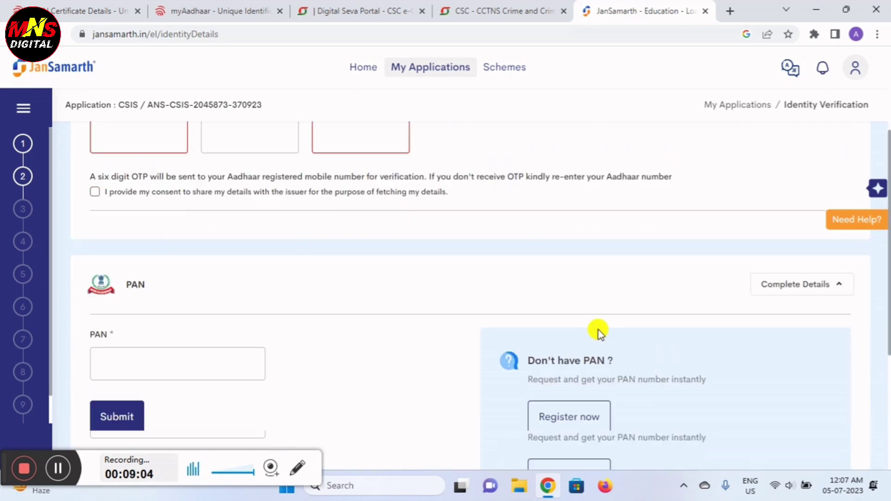
left_click(165, 262)
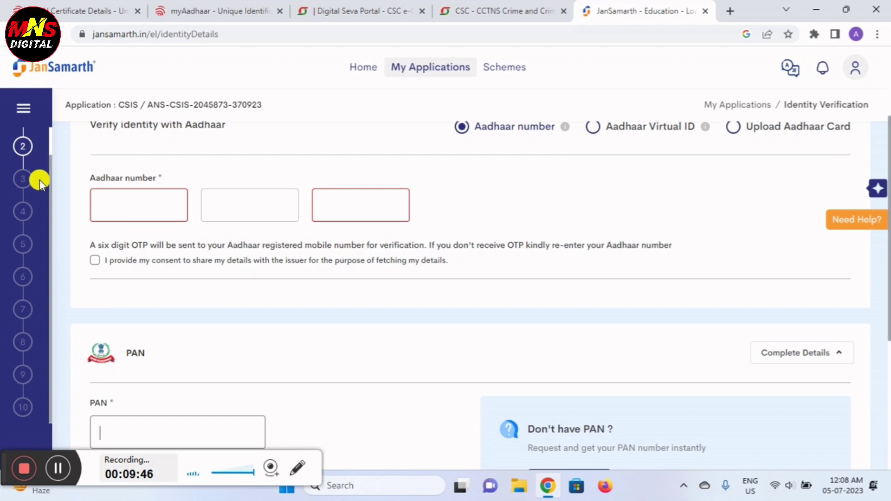
scroll(40, 184, "down", 2)
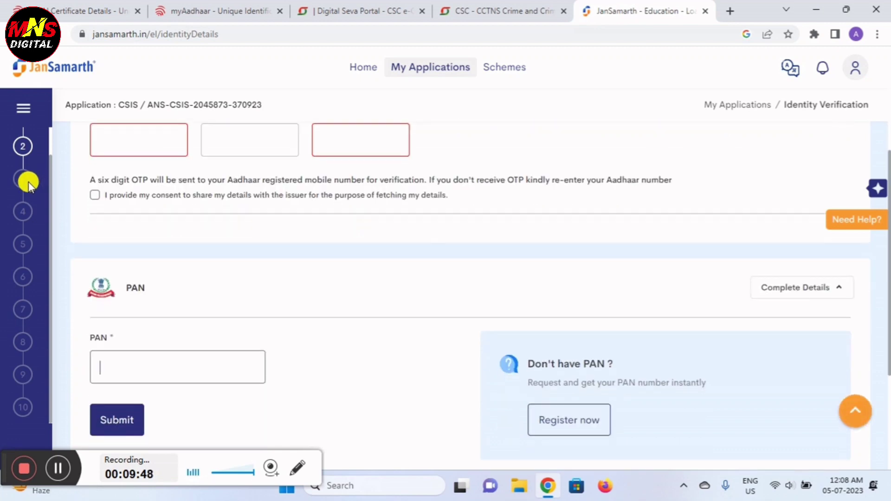
scroll(30, 183, "down", 3)
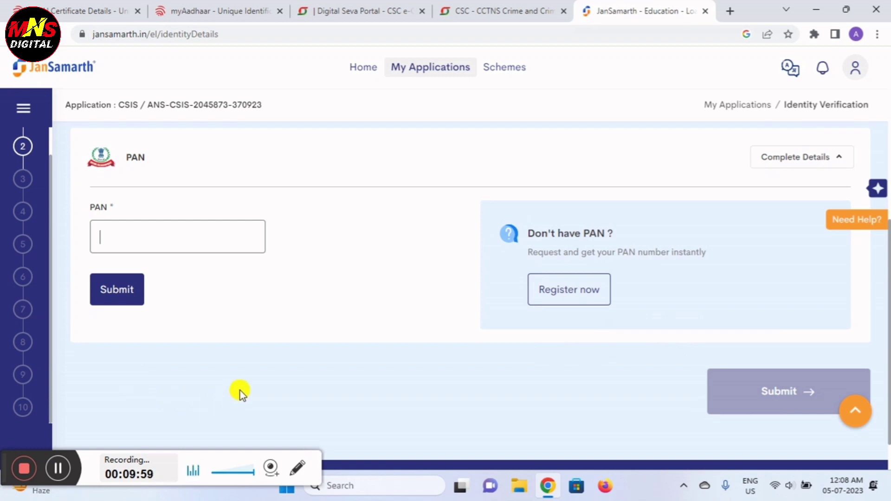
scroll(336, 325, "up", 3)
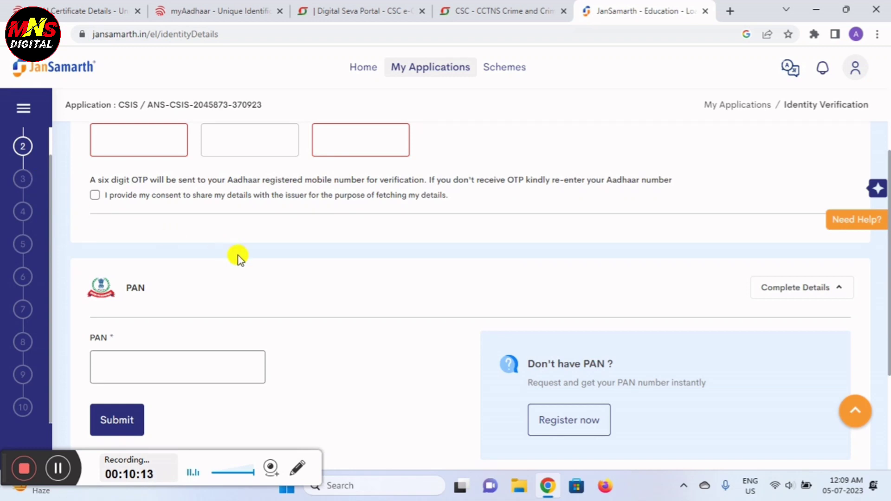
scroll(237, 256, "down", 3)
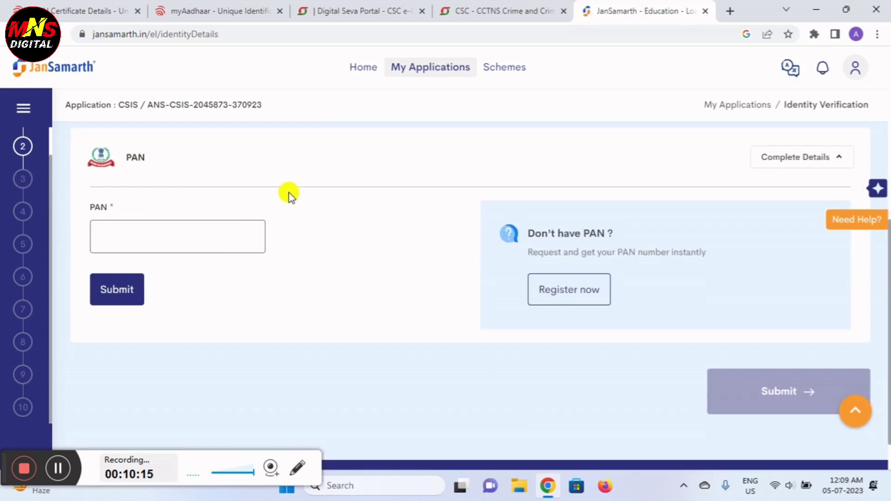
scroll(291, 198, "down", 1)
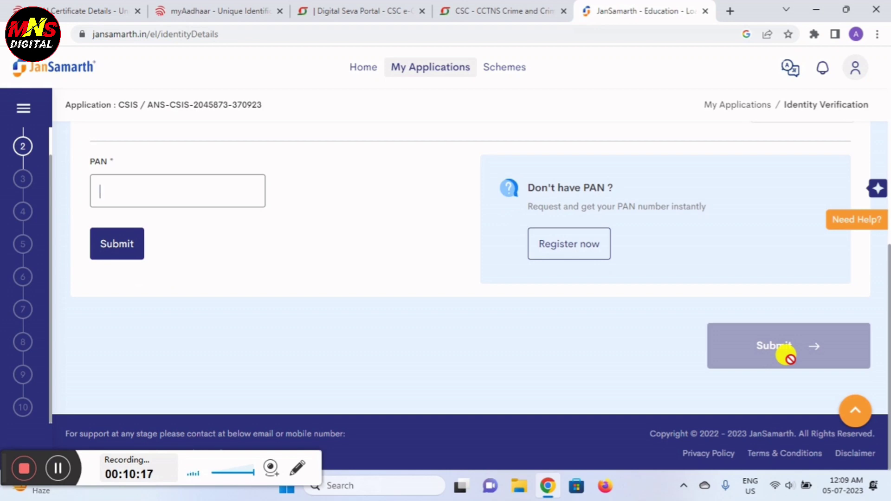